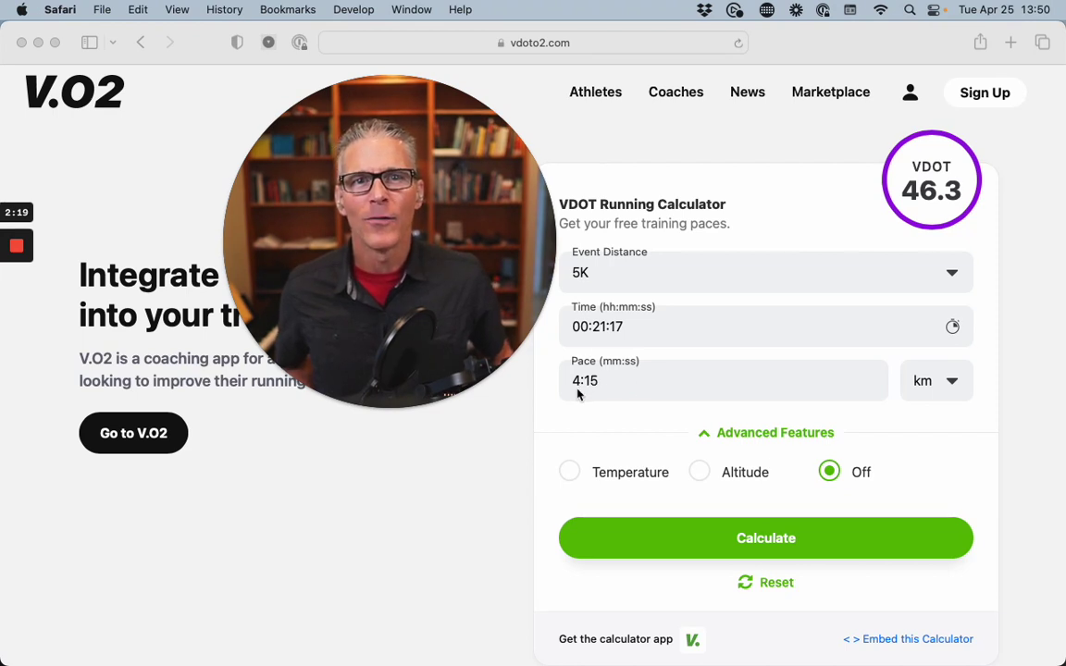
pyautogui.click(950, 380)
pyautogui.click(953, 384)
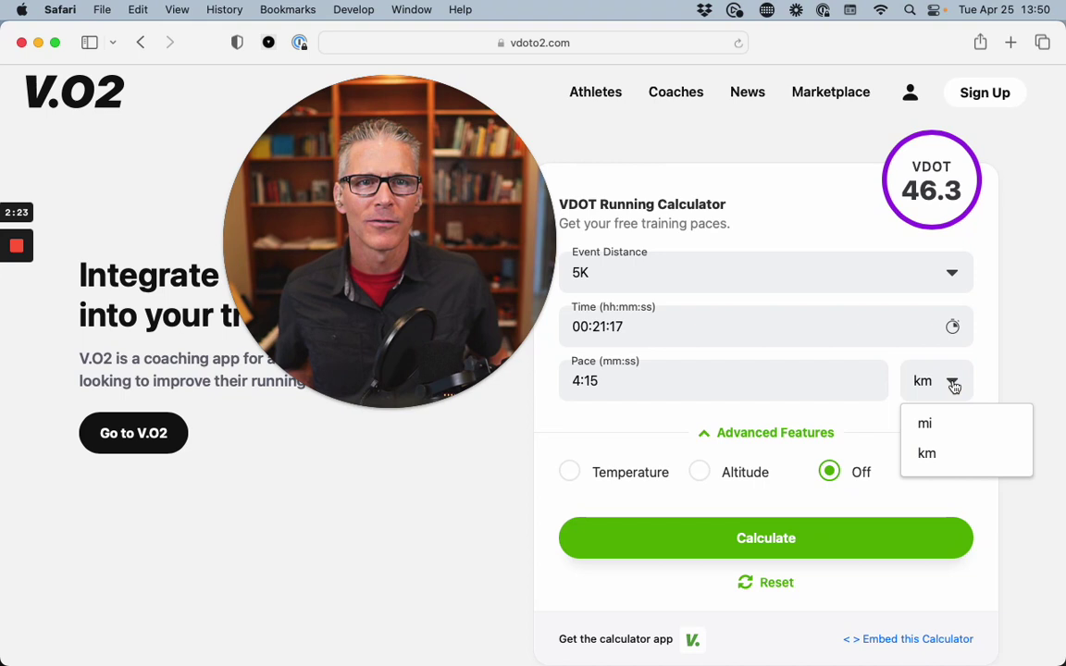
pyautogui.click(952, 384)
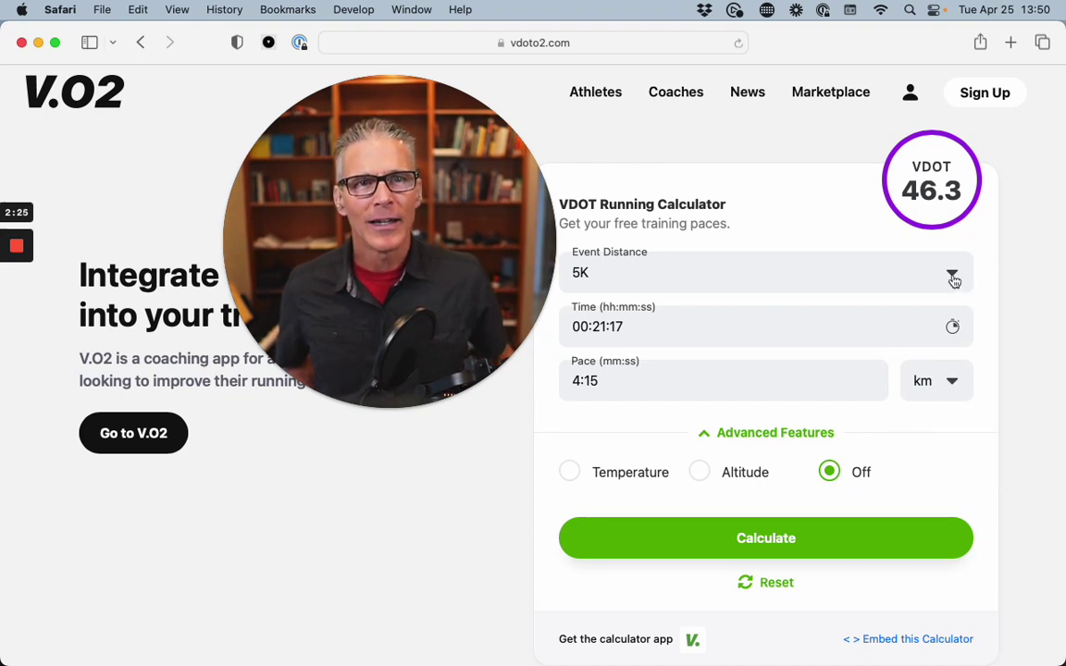
pyautogui.click(956, 280)
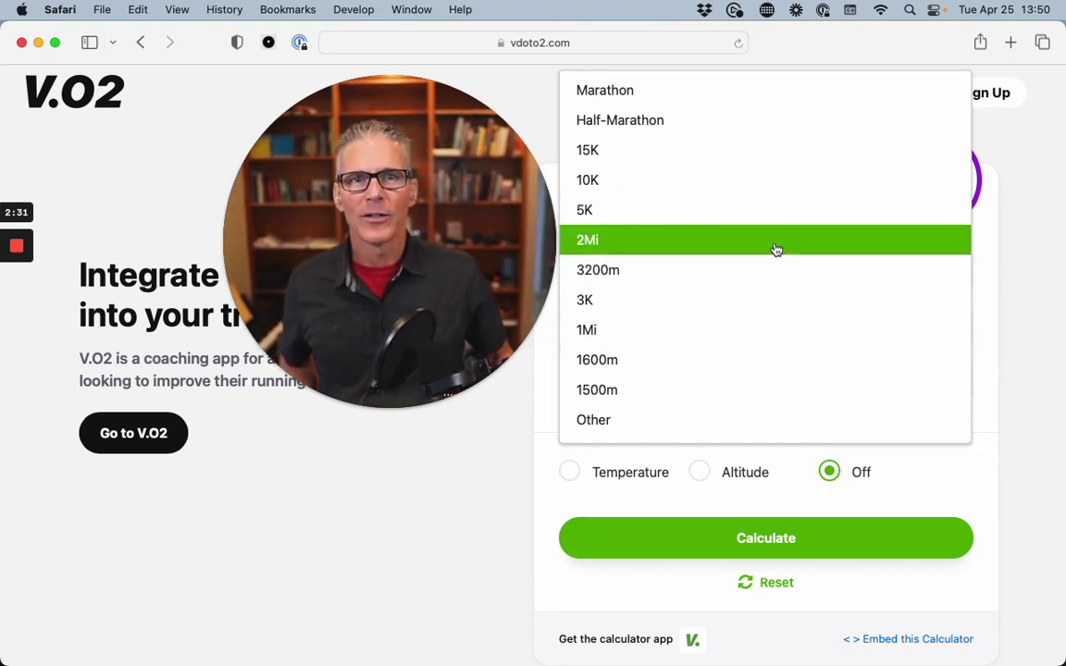
pyautogui.click(748, 208)
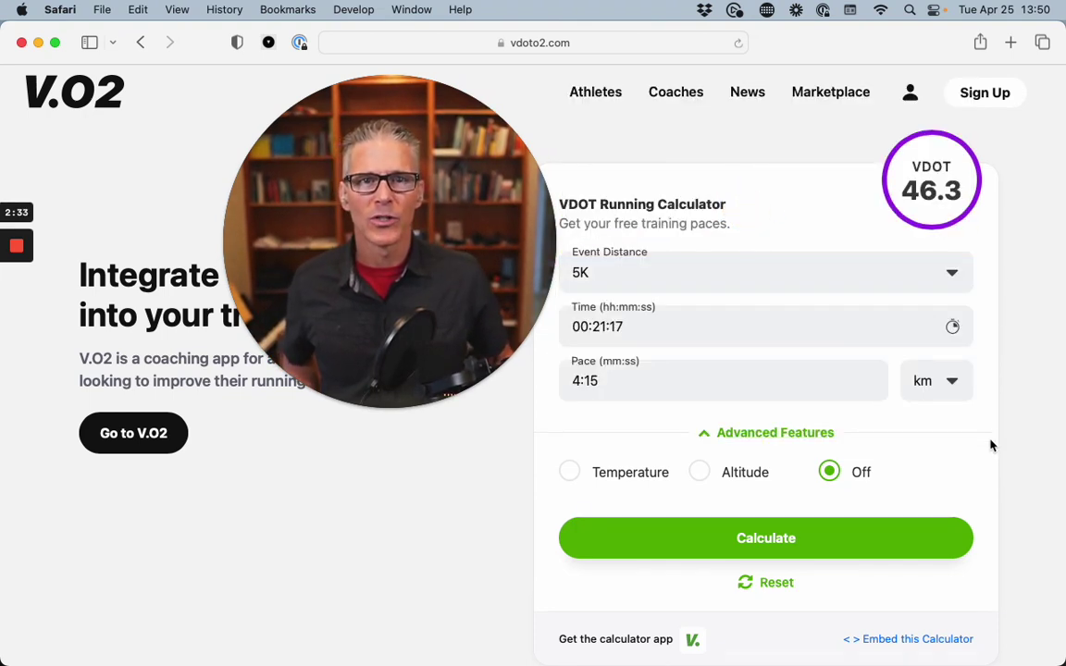
pyautogui.click(763, 541)
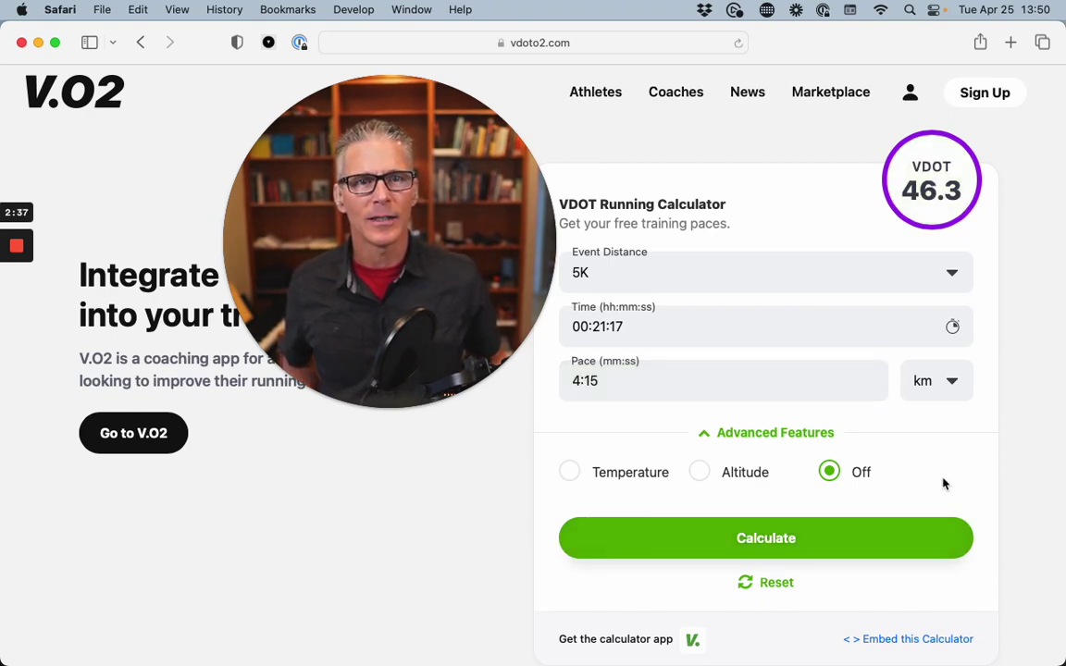
# - Scroll down to review the equivalent race times: 3:23:27 marathon, 1:37:52 half marathon, 44:10 10K
pyautogui.scroll(-2, 941, 483)
pyautogui.scroll(-10, 953, 482)
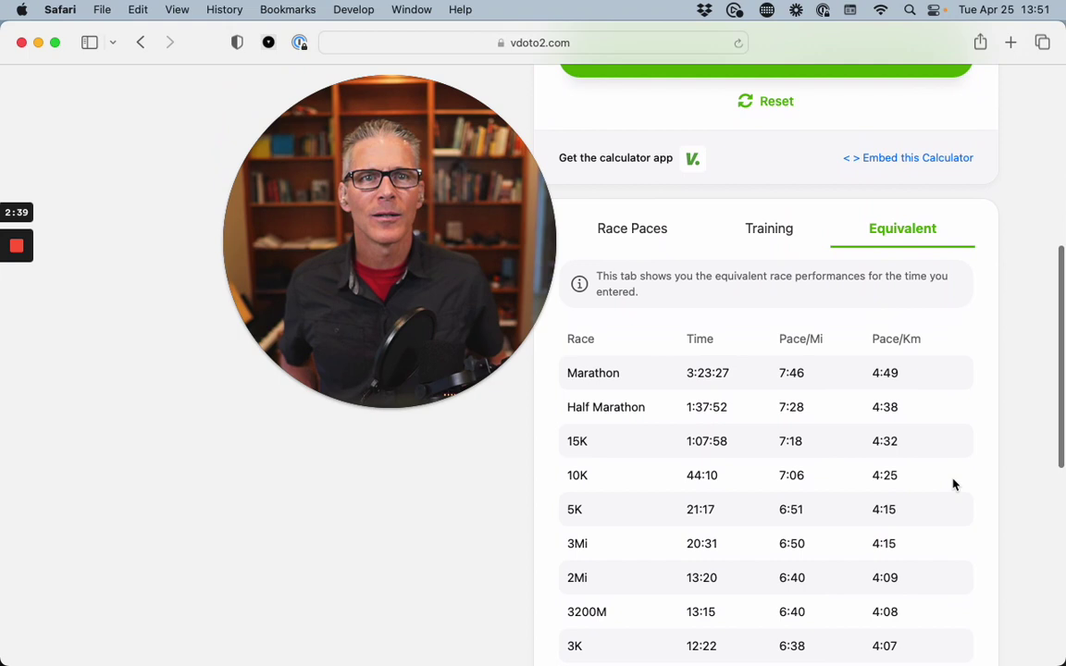
pyautogui.scroll(-3, 954, 484)
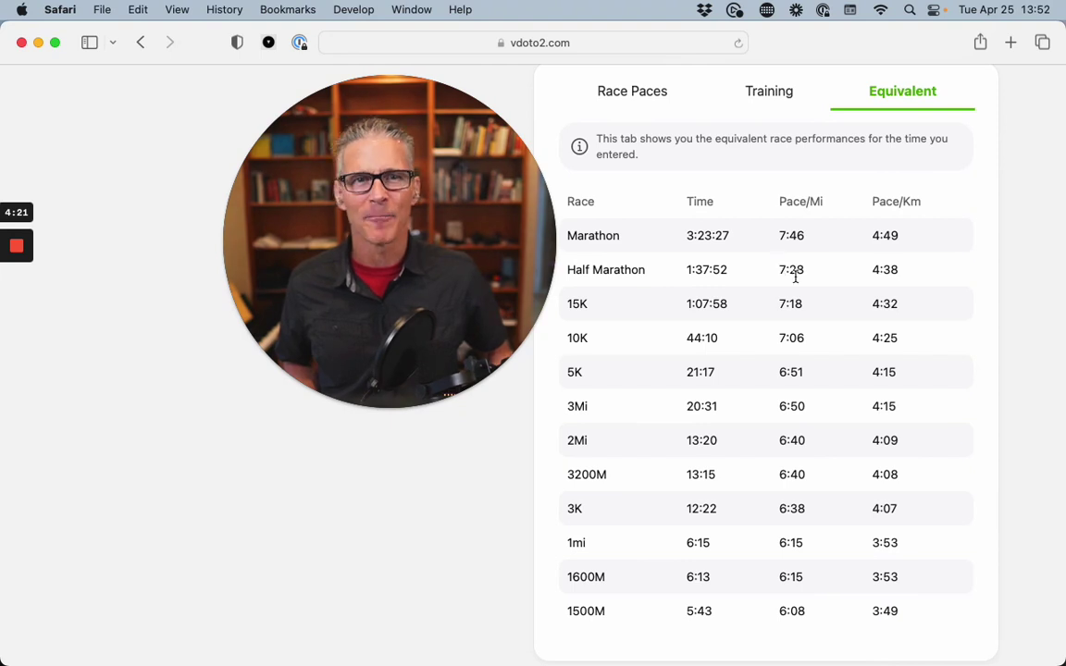
pyautogui.scroll(3, 837, 312)
pyautogui.scroll(-3, 908, 279)
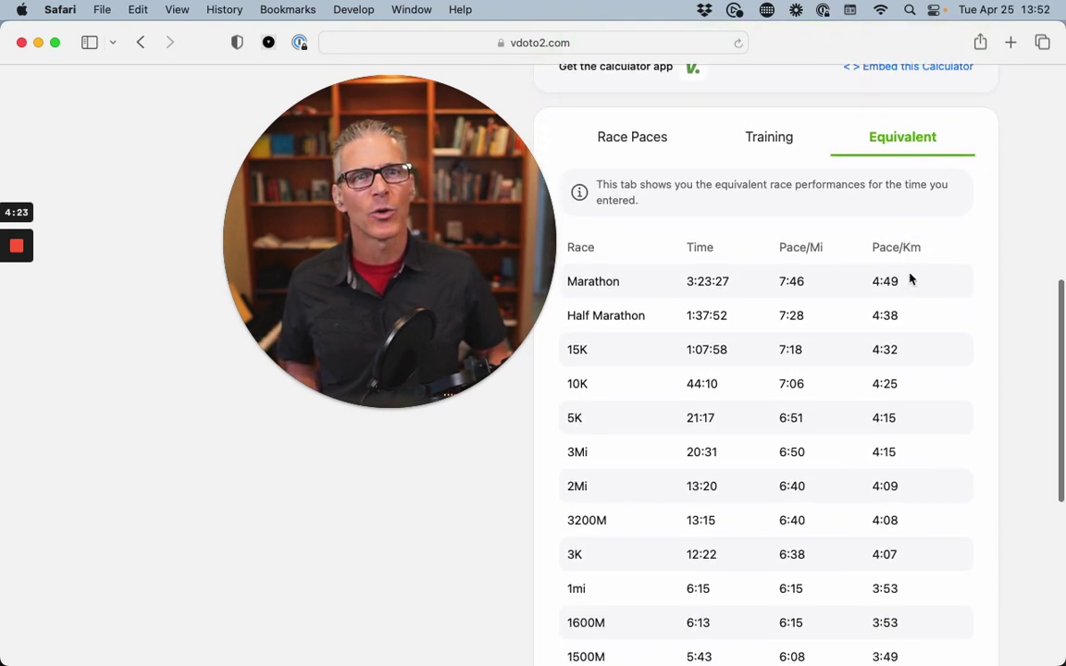
pyautogui.click(766, 115)
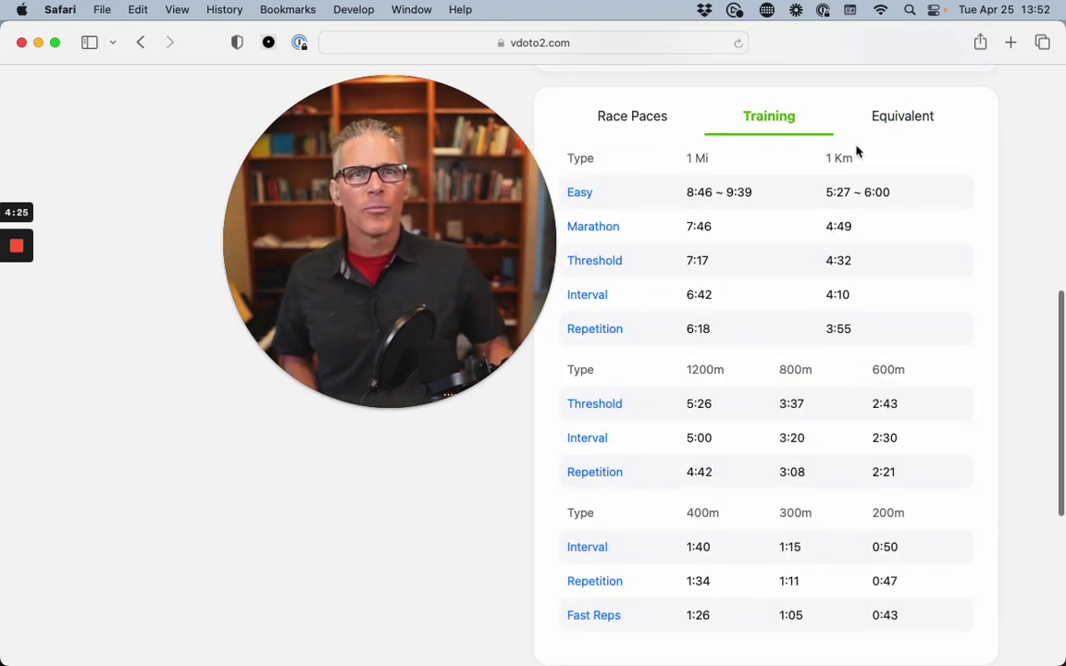
pyautogui.scroll(2, 919, 195)
pyautogui.scroll(-1, 920, 208)
pyautogui.scroll(-2, 920, 208)
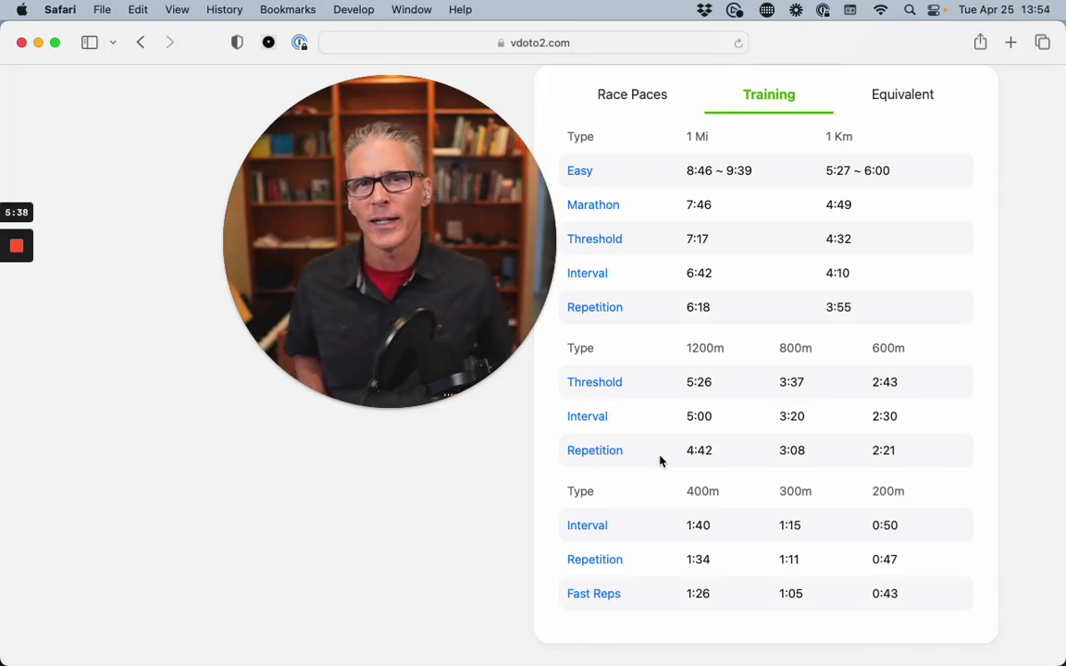
# - Display the 5K race pace splits: 1Mi 6:51.0, 1K 4:15.4, 400M 1:42.2
pyautogui.scroll(5, 761, 442)
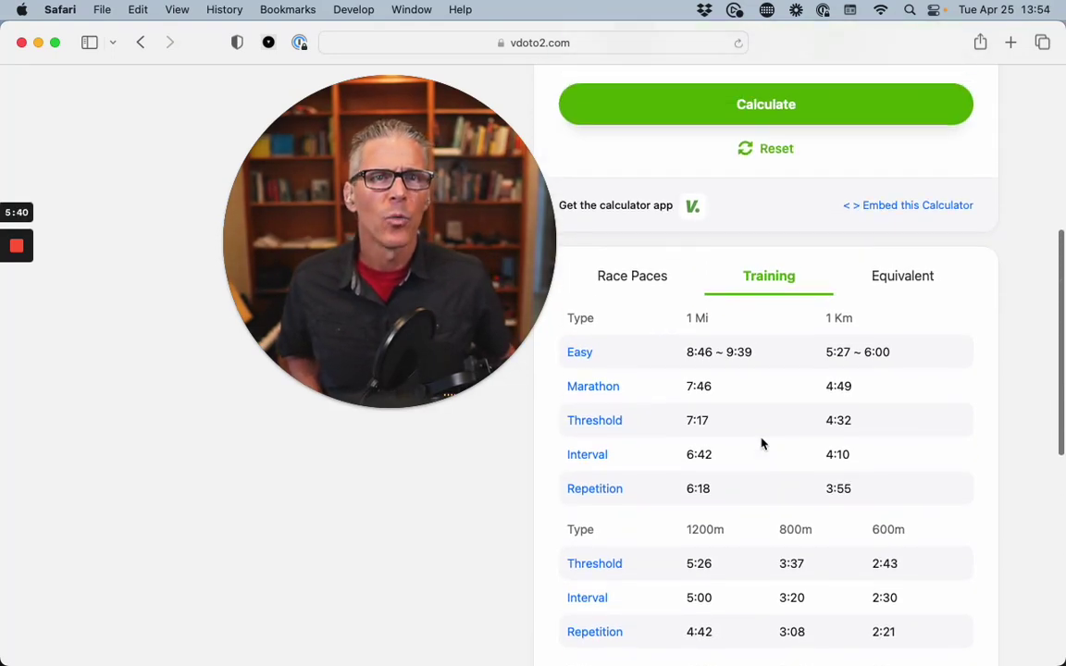
pyautogui.scroll(7, 761, 443)
pyautogui.scroll(-1, 761, 443)
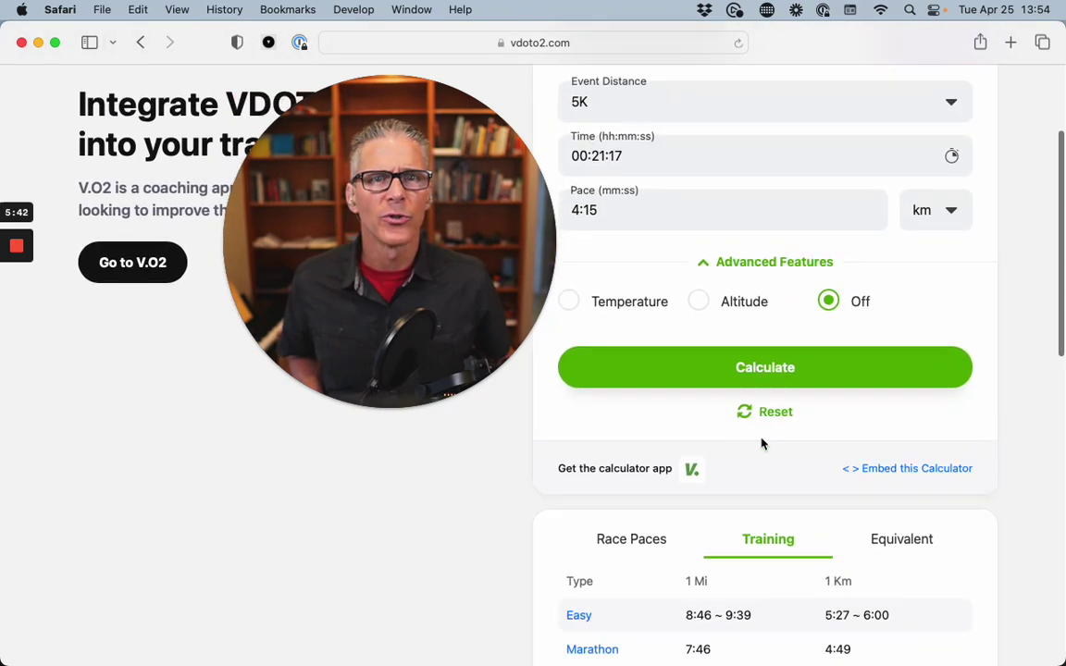
pyautogui.scroll(-3, 761, 443)
pyautogui.click(638, 418)
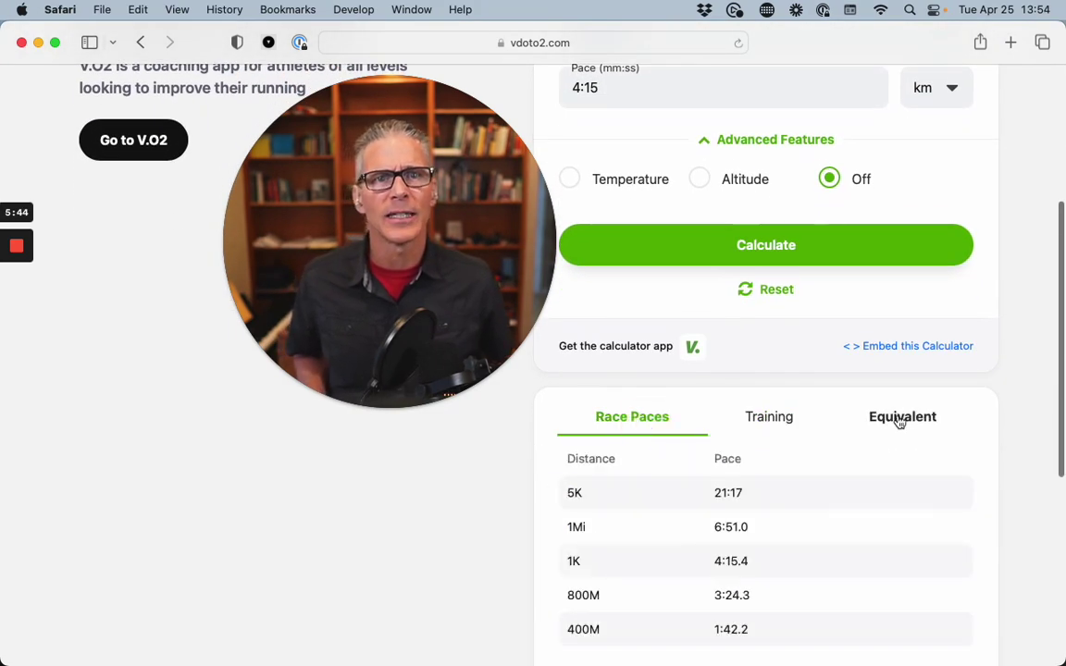
pyautogui.scroll(-5, 973, 409)
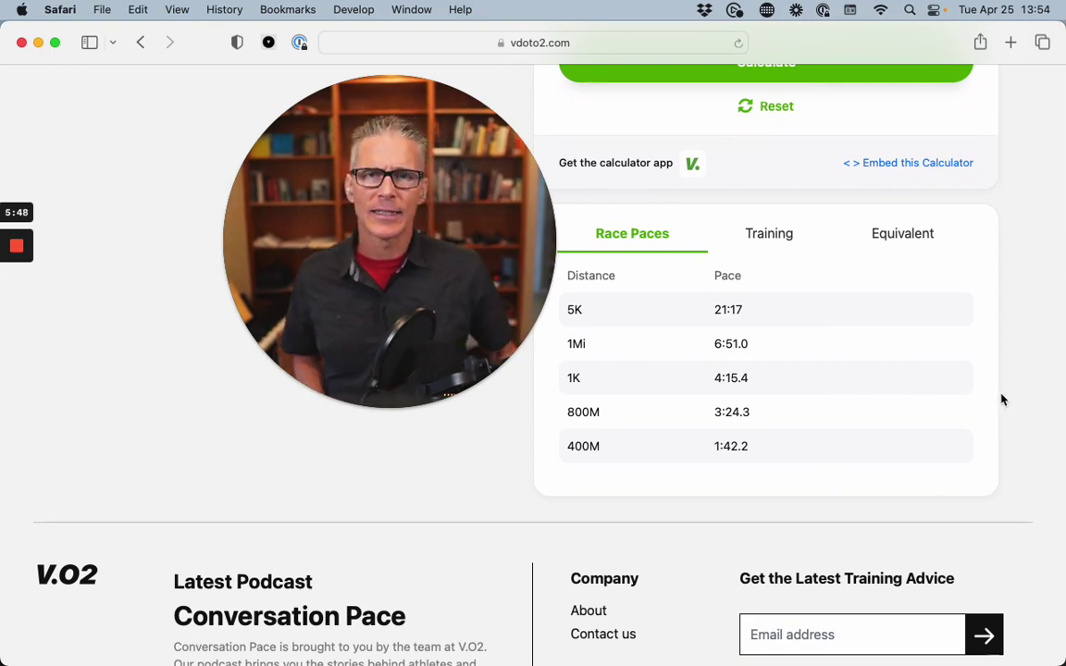
pyautogui.scroll(10, 1003, 396)
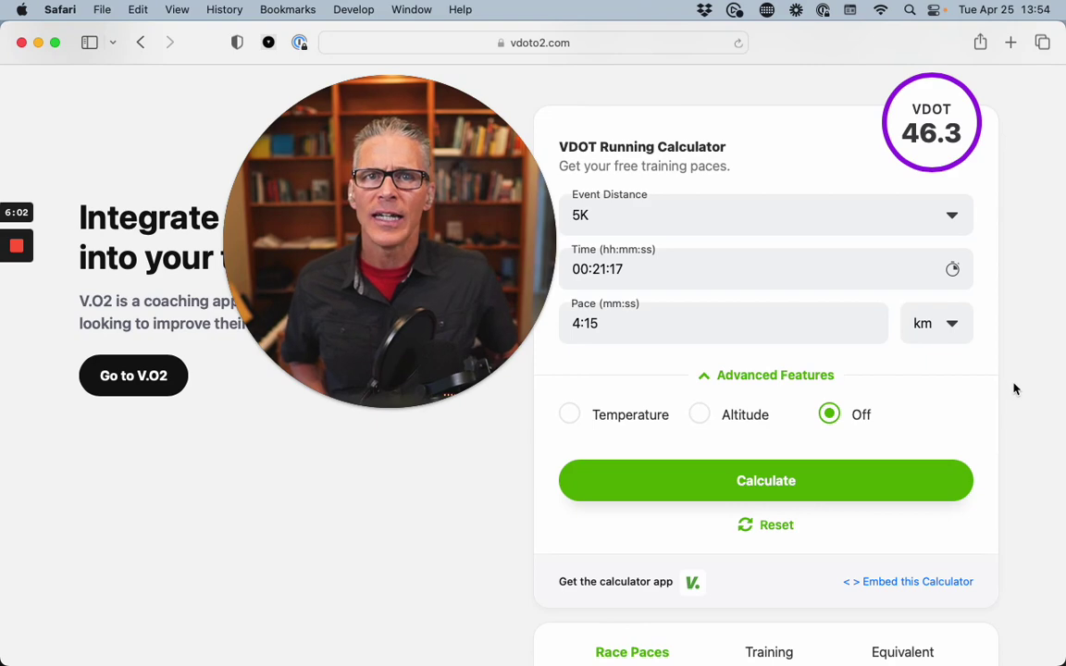
pyautogui.scroll(-5, 1011, 393)
pyautogui.scroll(-1, 1009, 403)
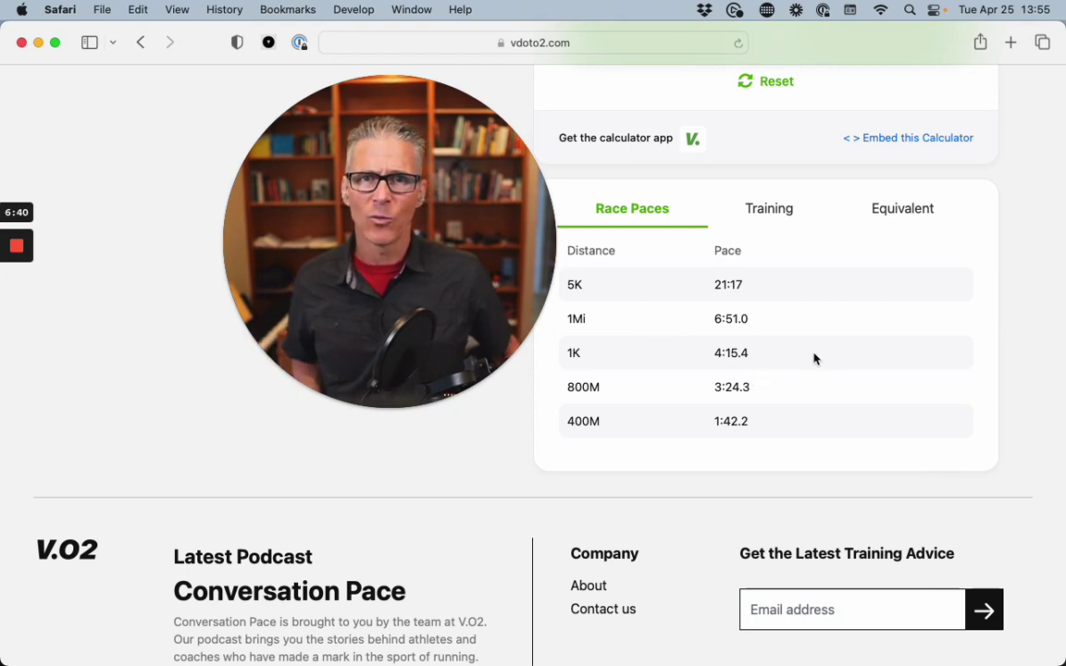
pyautogui.scroll(2, 820, 317)
pyautogui.scroll(10, 820, 316)
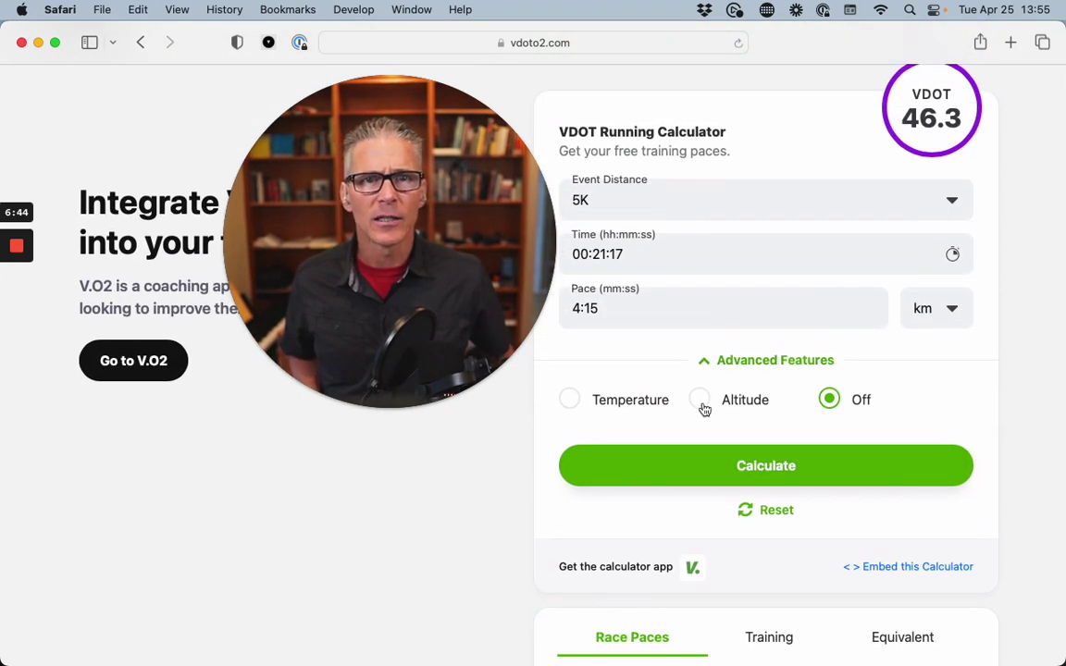
# - Apply a 5550 ft altitude adjustment, giving a 22:05 5K and VDOT 44.3
pyautogui.click(700, 400)
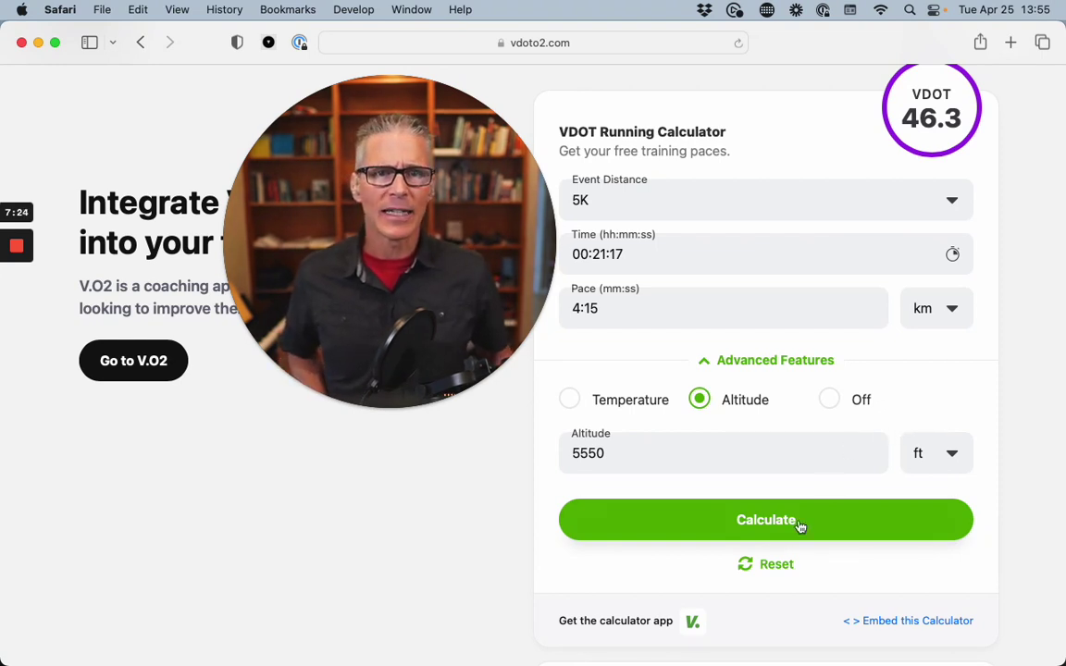
pyautogui.click(766, 526)
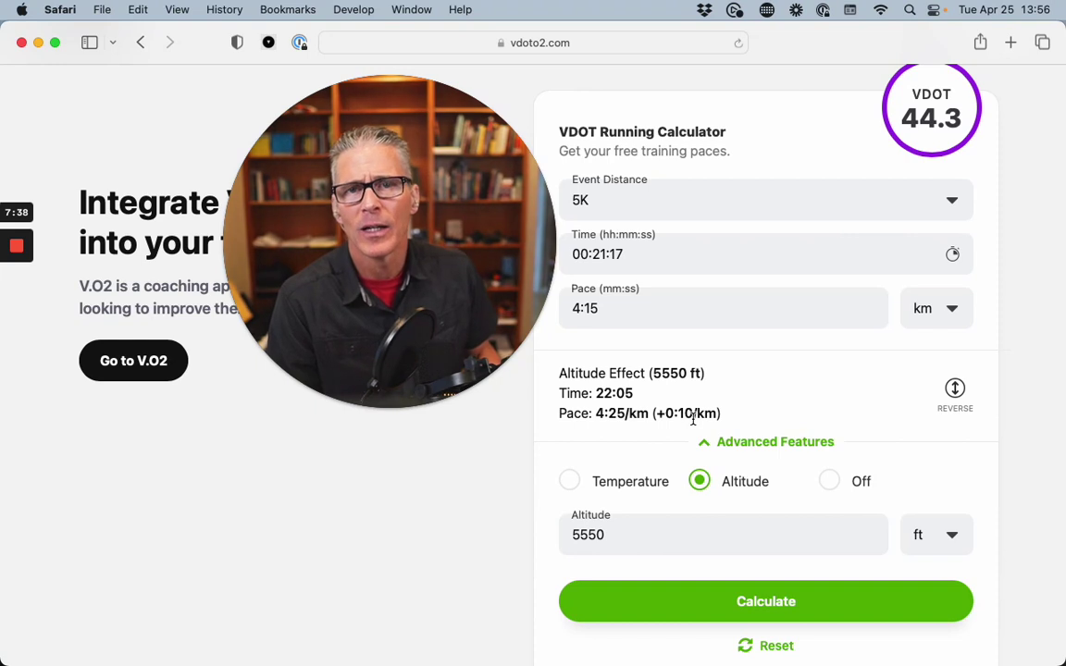
pyautogui.click(958, 390)
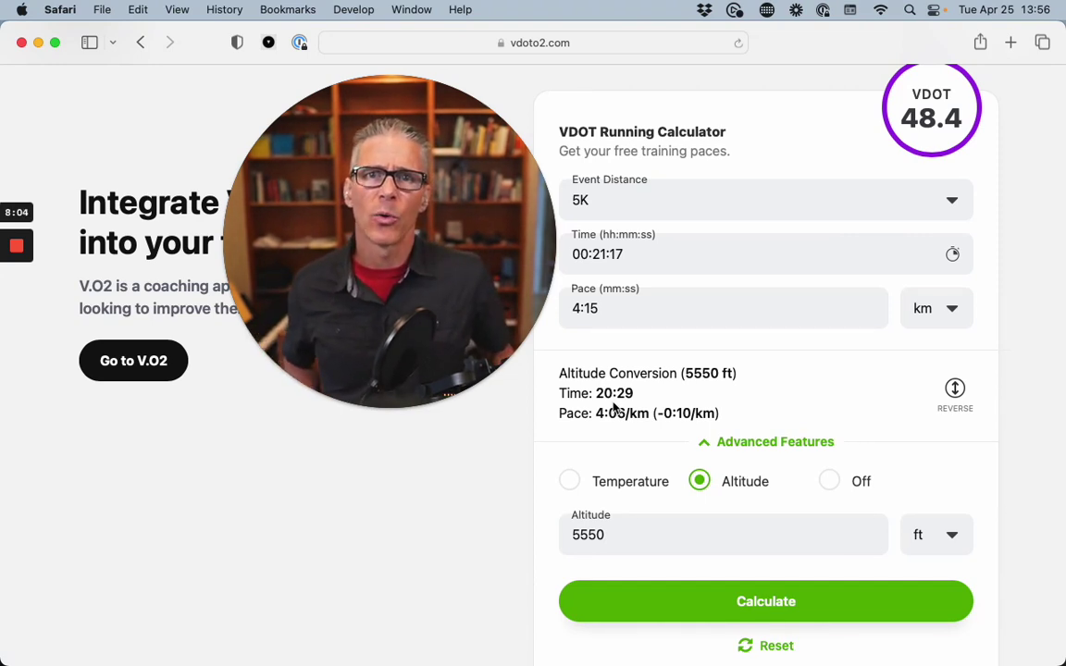
pyautogui.click(954, 389)
# - Switch the altitude adjustment off and recalculate to restore VDOT 46.3
pyautogui.click(828, 480)
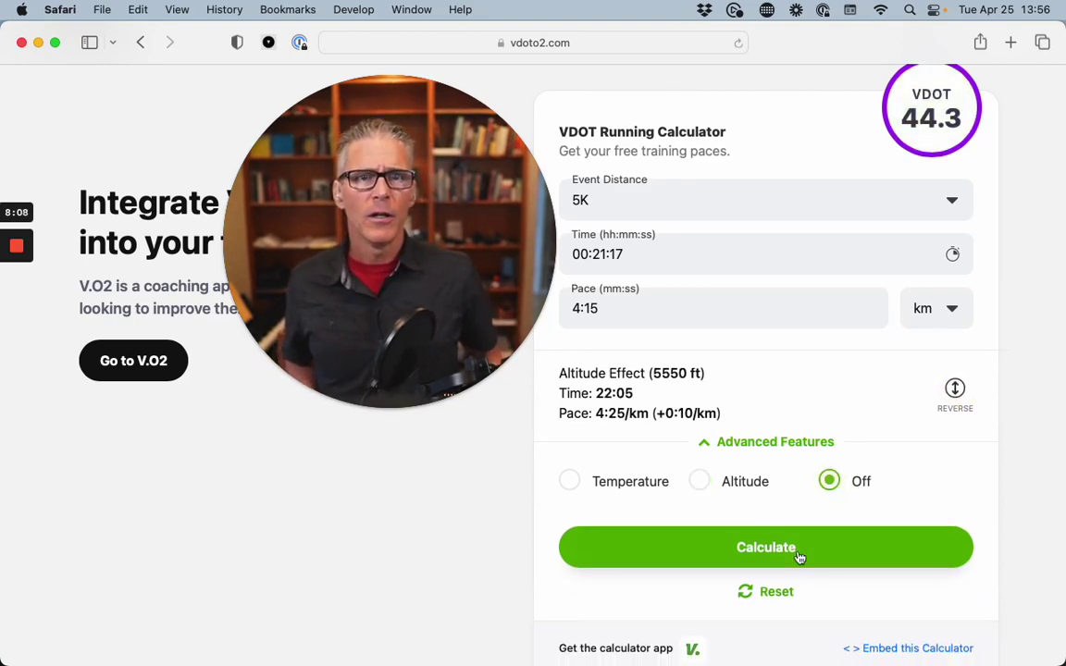
pyautogui.click(777, 552)
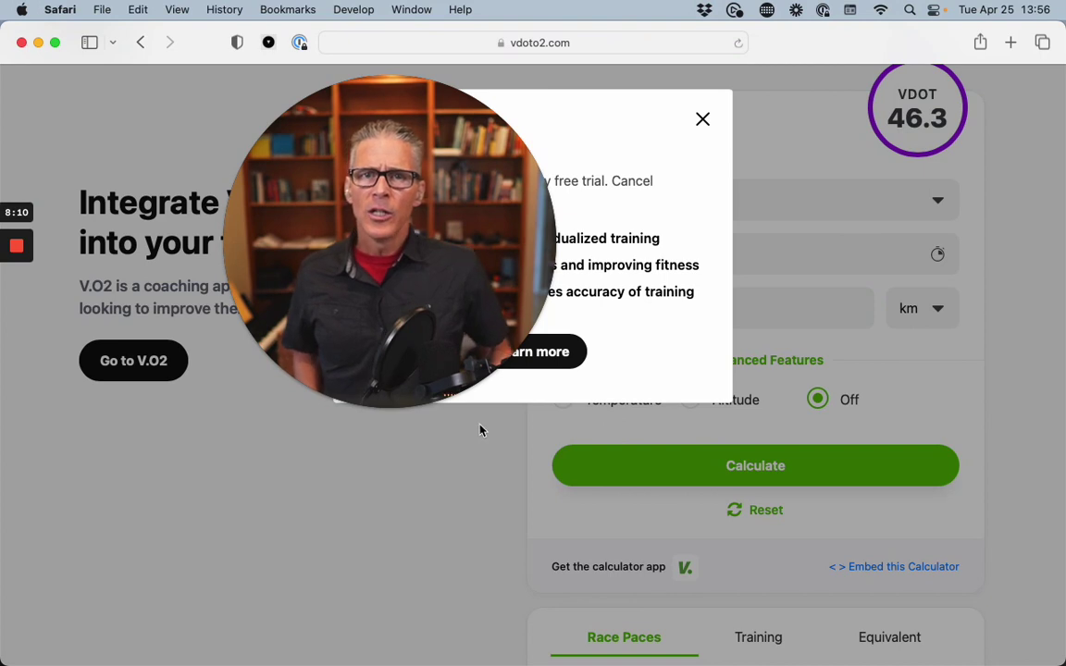